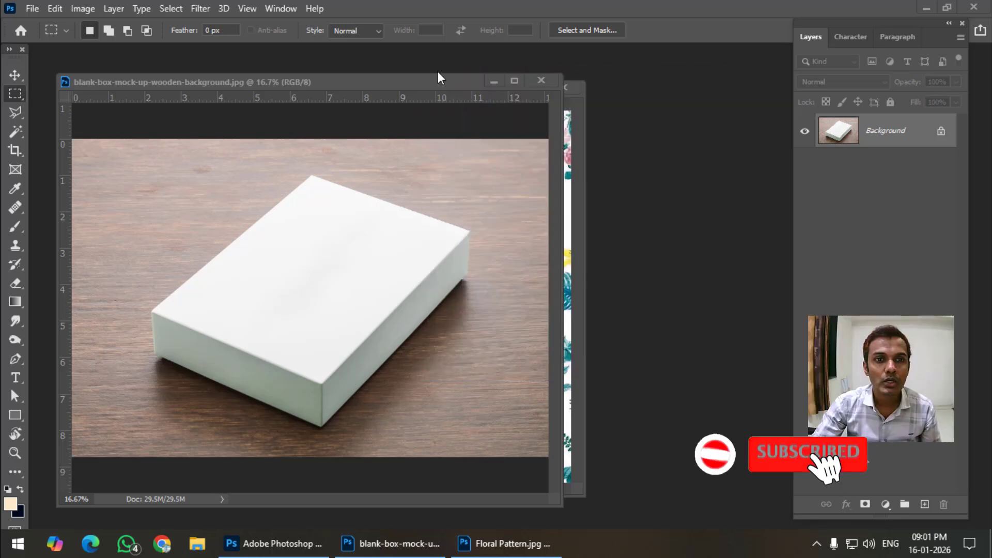
Enlarge the box mock-up window and arrange it beside the Floral Pattern window so both images are visible
left_click_drag(389, 82, 388, 70)
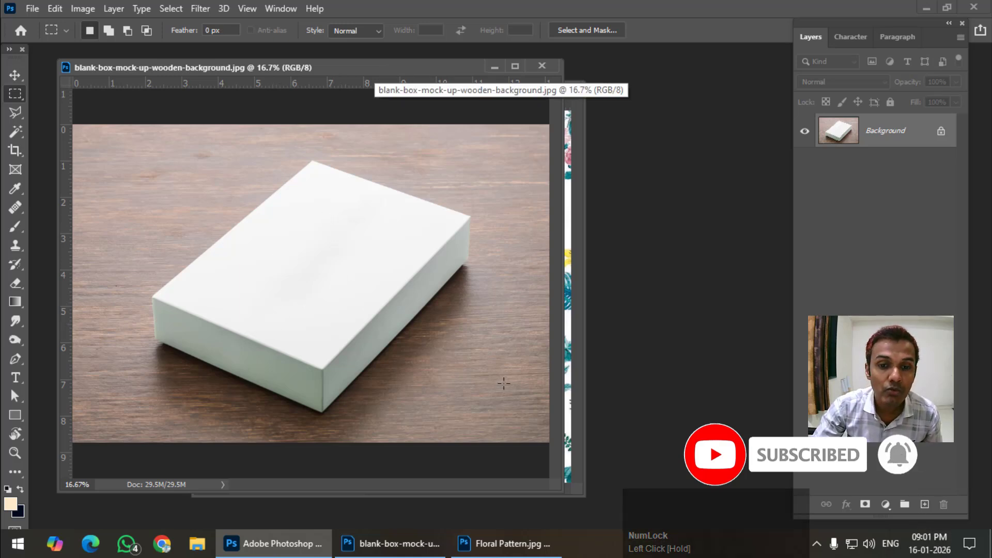
left_click_drag(555, 484, 588, 527)
left_click_drag(424, 72, 434, 149)
left_click(401, 96)
left_click_drag(401, 96, 620, 76)
left_click_drag(555, 70, 477, 74)
left_click(235, 154)
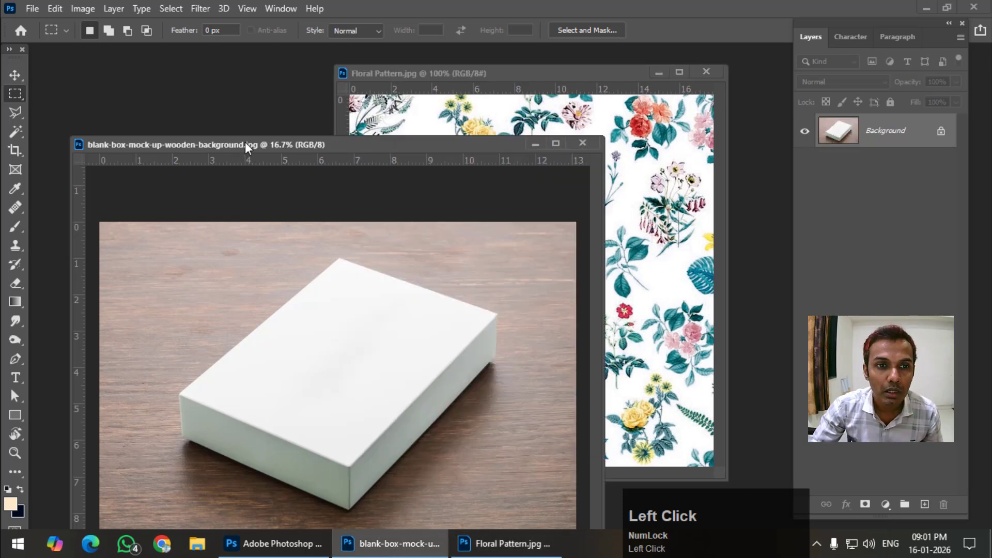
left_click_drag(235, 154, 212, 98)
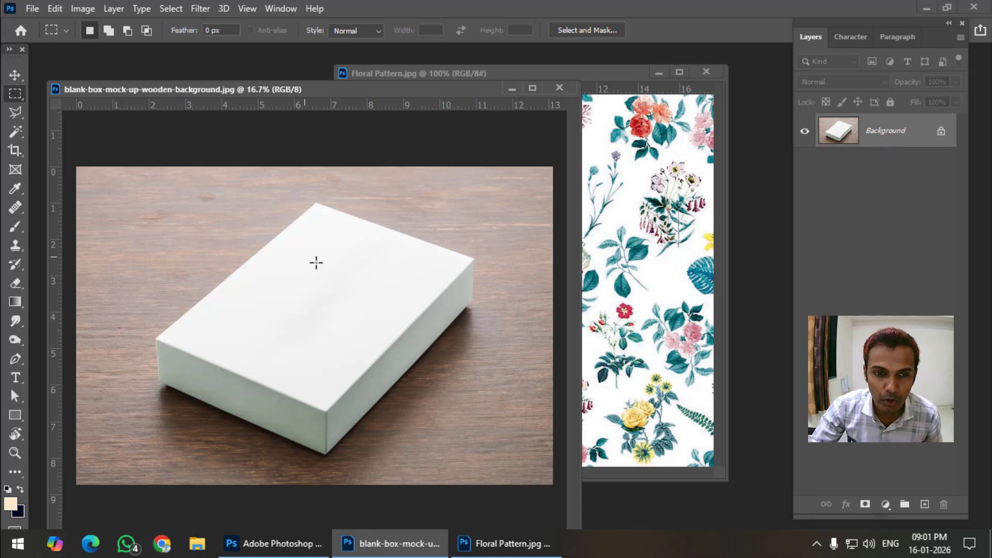
left_click_drag(269, 93, 269, 85)
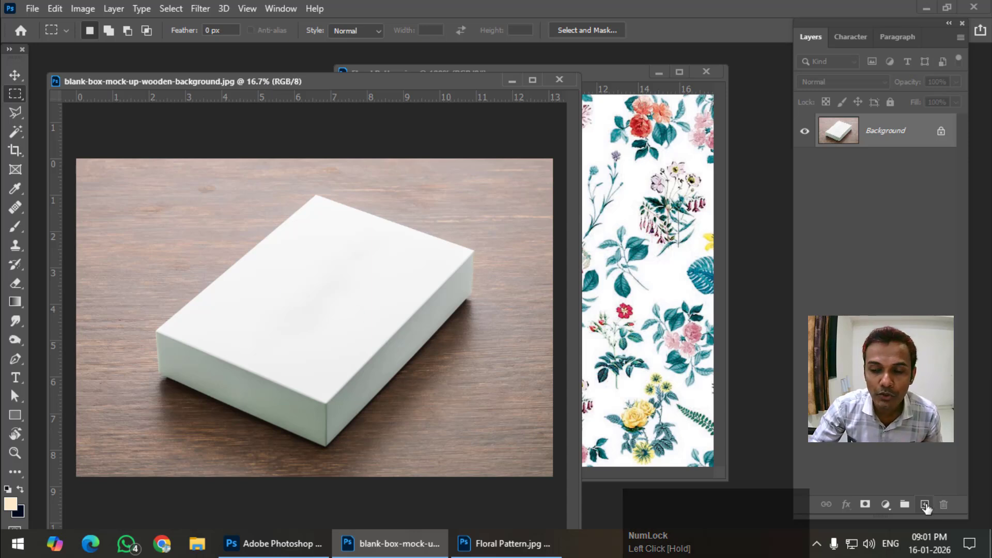
Add an empty layer above the Background of the box mock-up and open the Vanishing Point filter on it
left_click(925, 504)
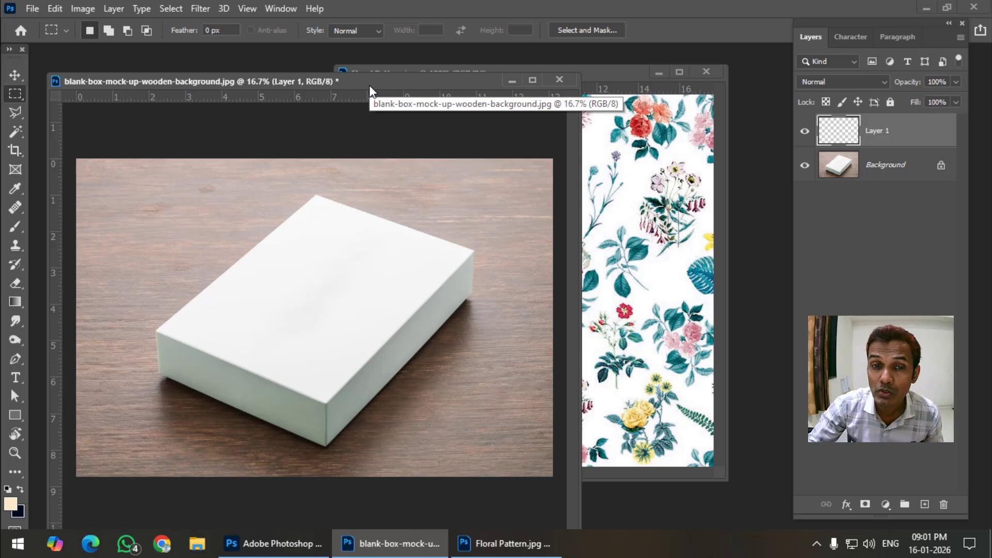
left_click_drag(242, 82, 250, 84)
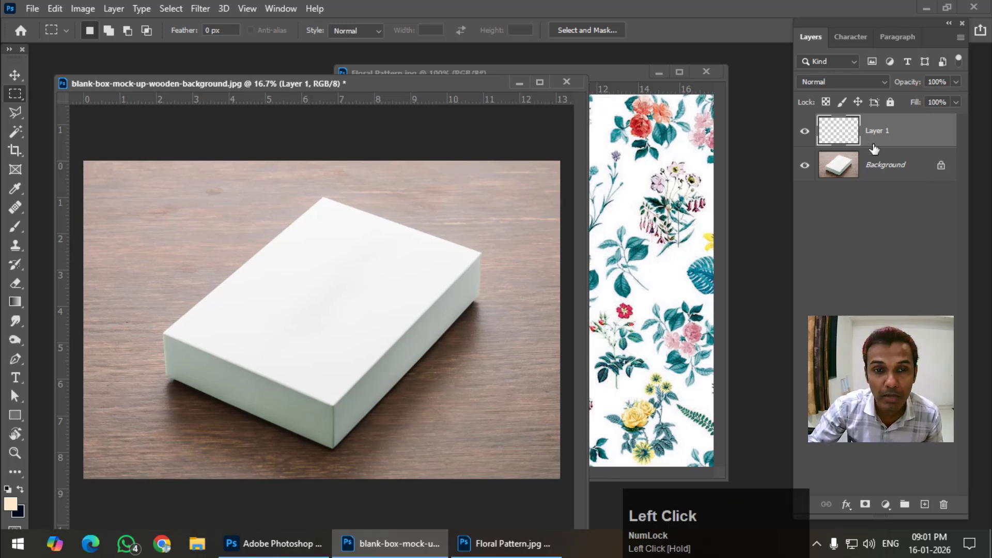
left_click(200, 9)
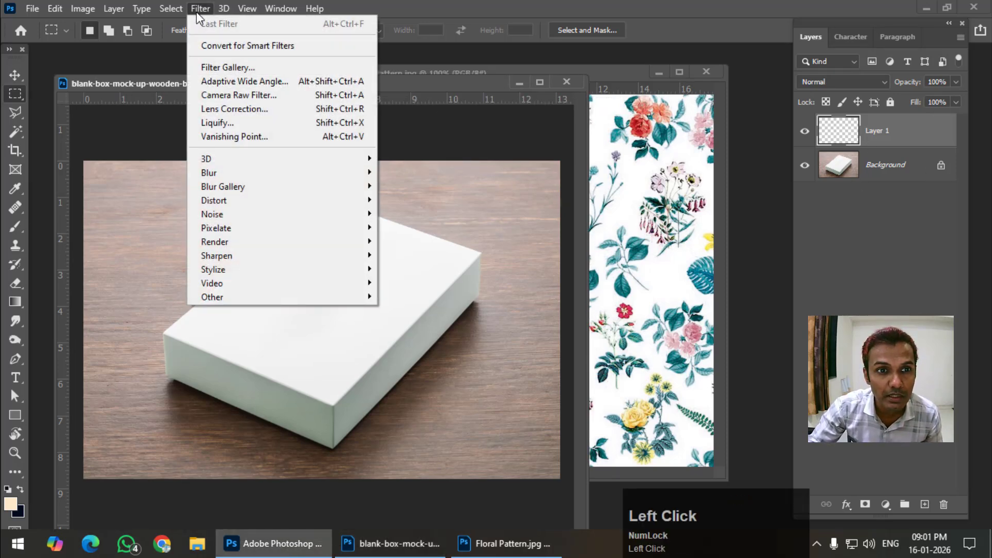
left_click(261, 136)
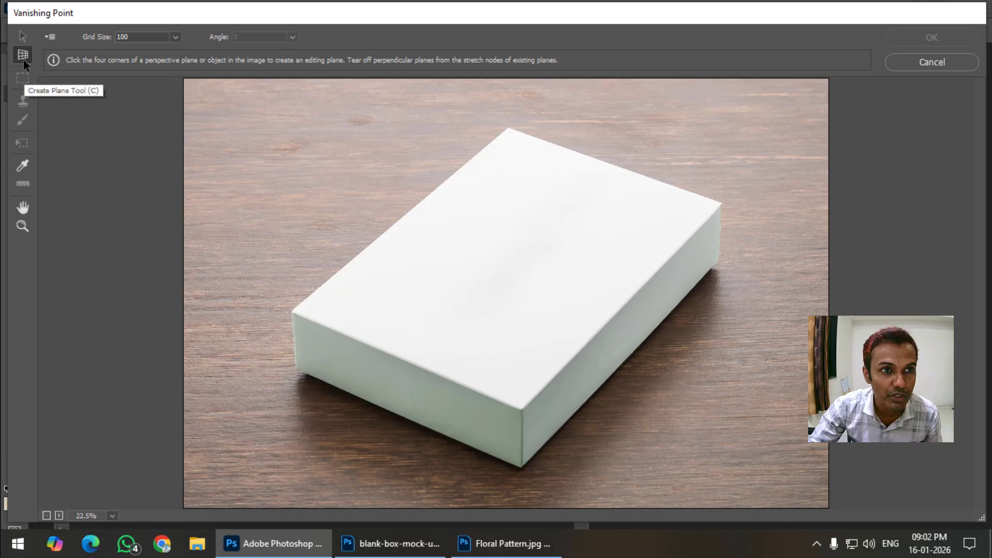
Create a perspective plane over the box's short front face and align its four corners with the face's corners
left_click(292, 312)
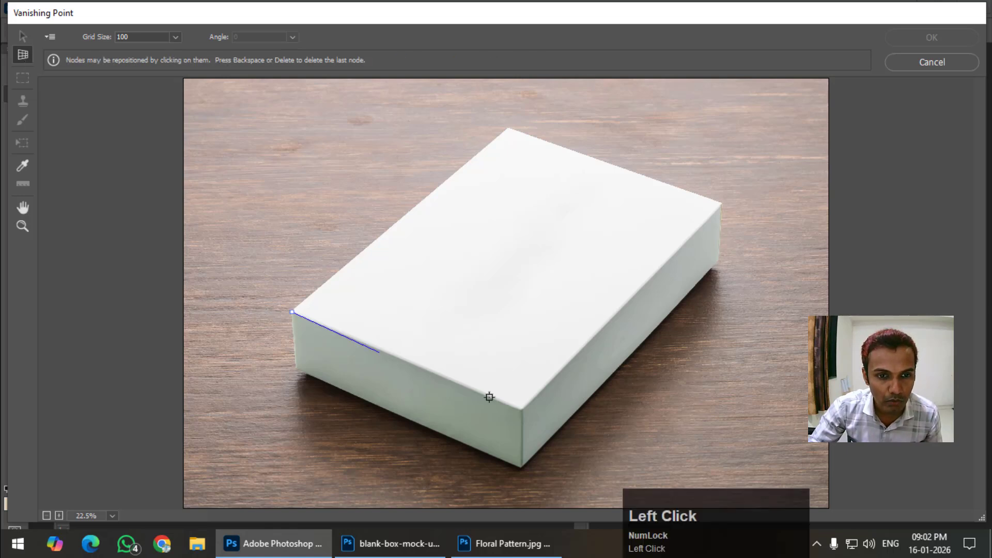
left_click(524, 410)
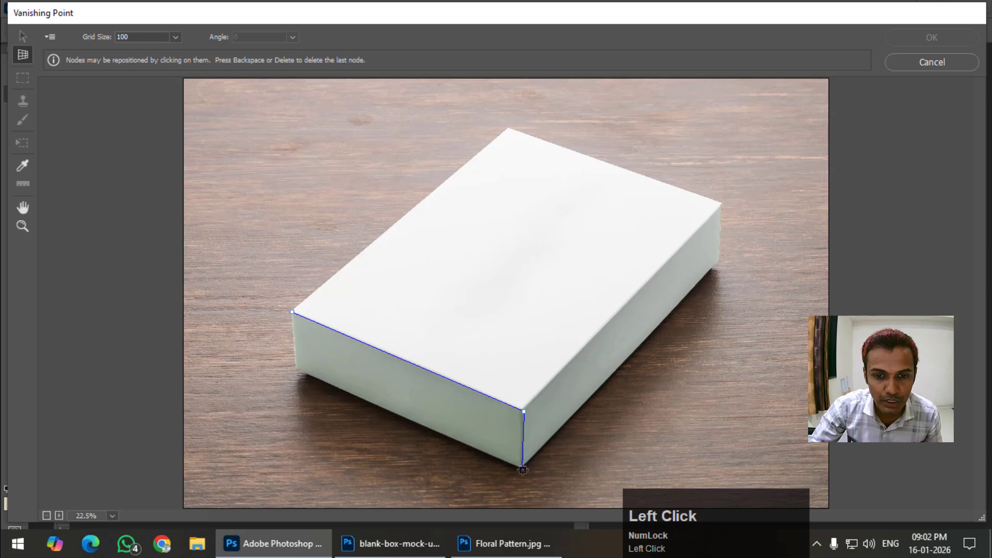
left_click(522, 469)
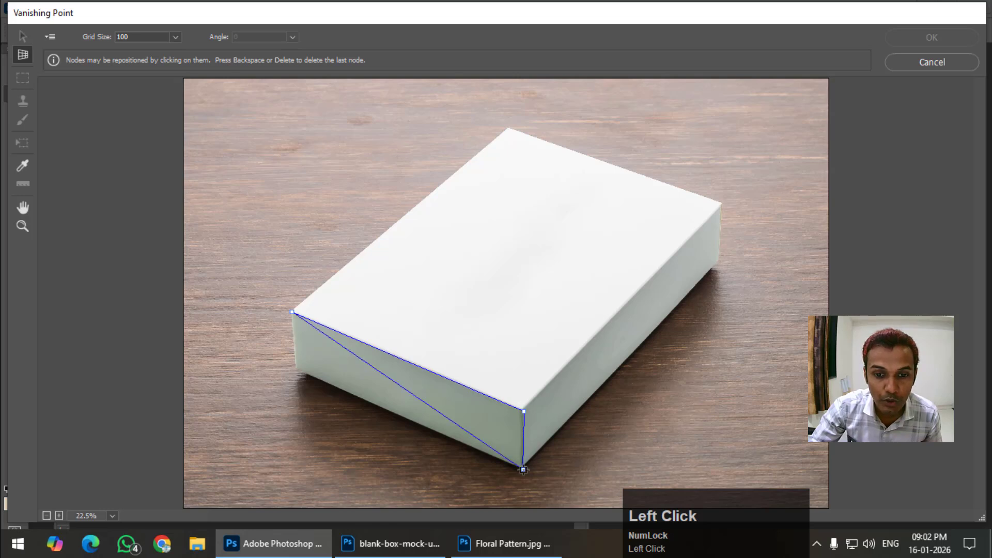
left_click(293, 367)
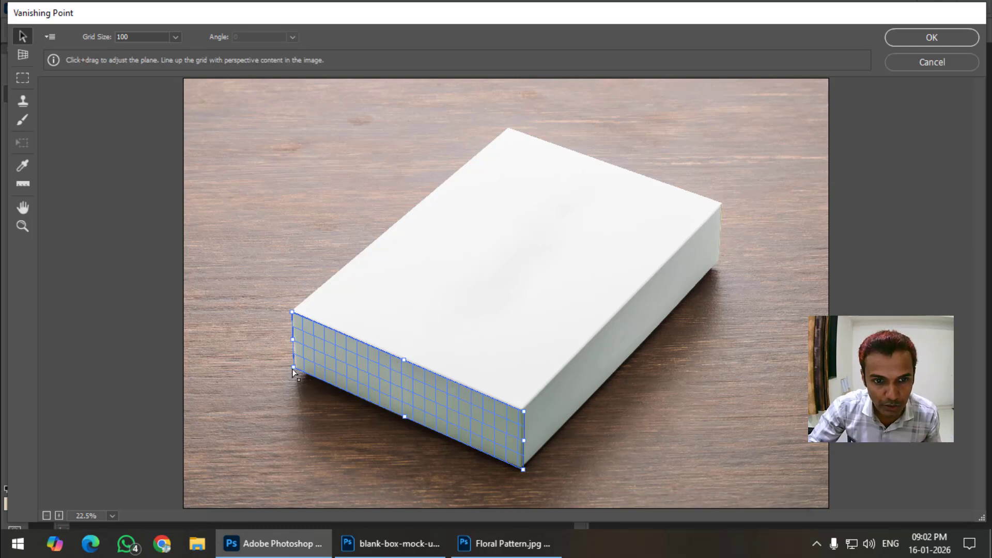
left_click_drag(294, 367, 295, 375)
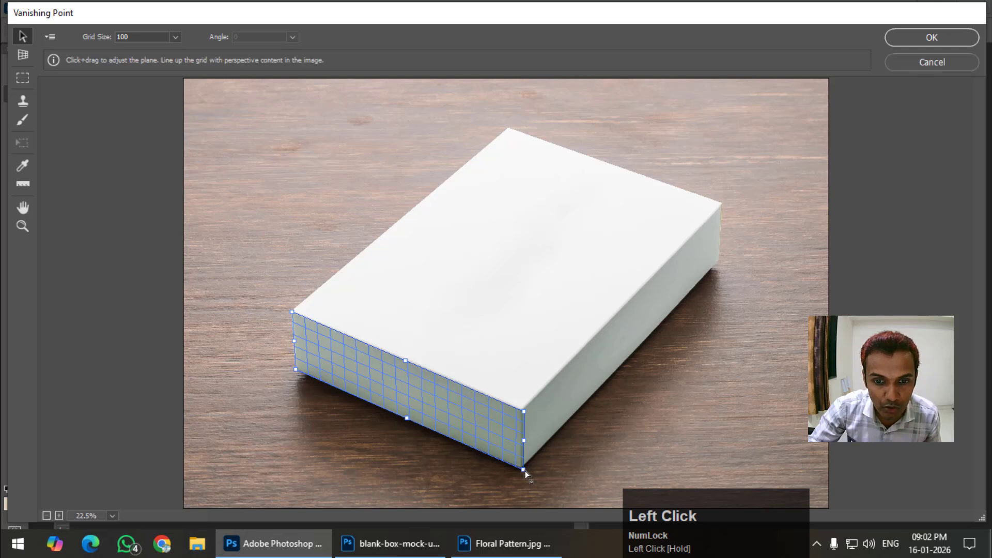
left_click_drag(525, 471, 523, 469)
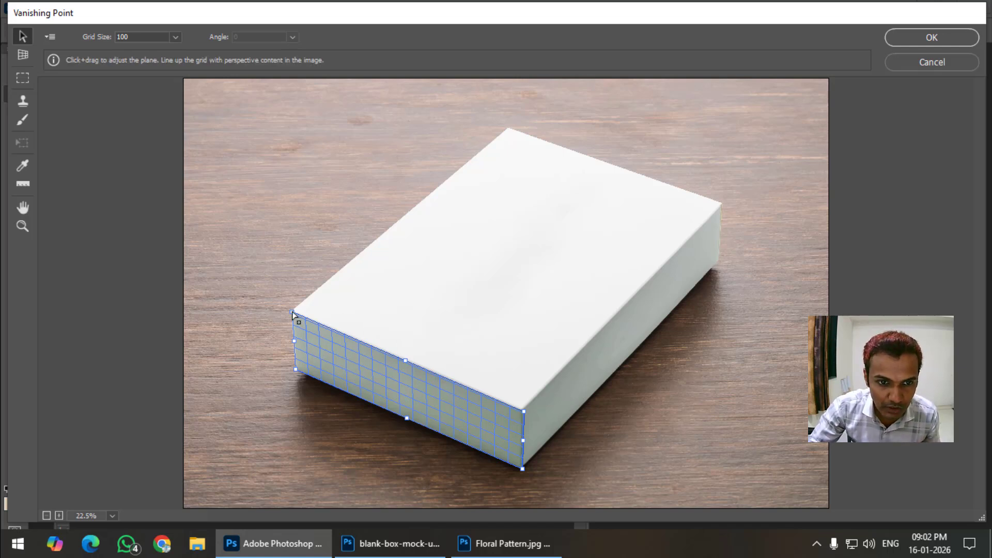
left_click_drag(292, 314, 293, 315)
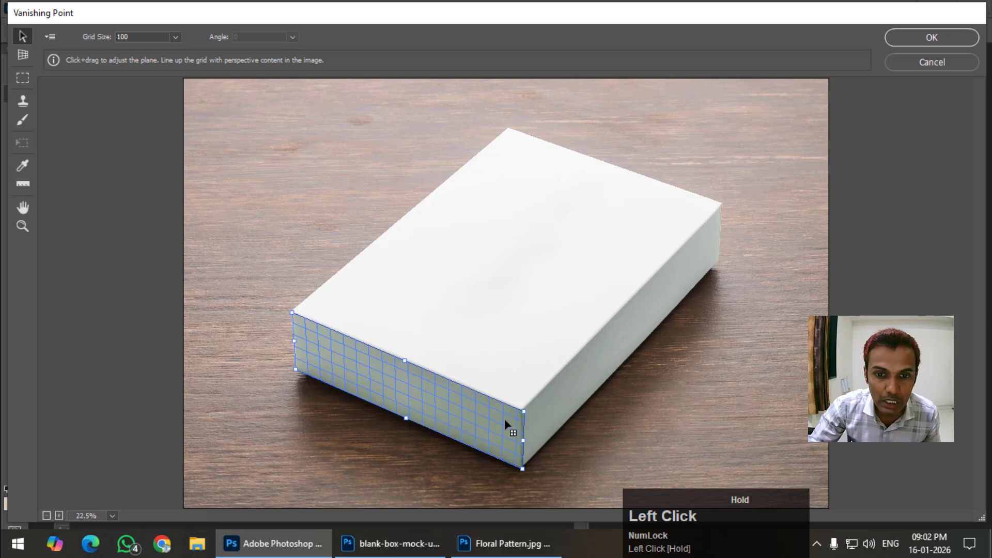
left_click_drag(524, 412, 523, 413)
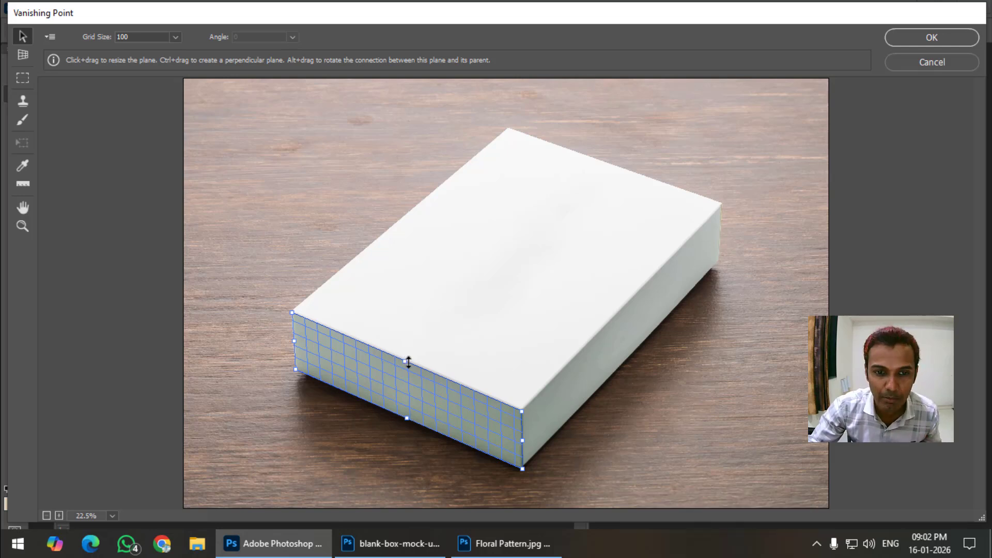
Tear off a perpendicular plane from the front plane over the box's top face and fit its far corners to the box
left_click_drag(405, 361, 655, 206)
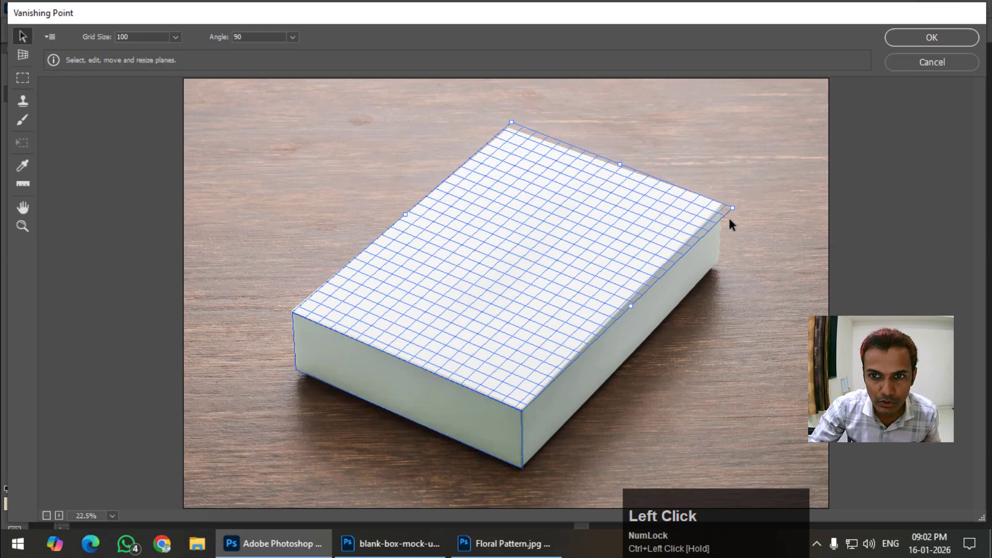
left_click_drag(733, 209, 722, 203)
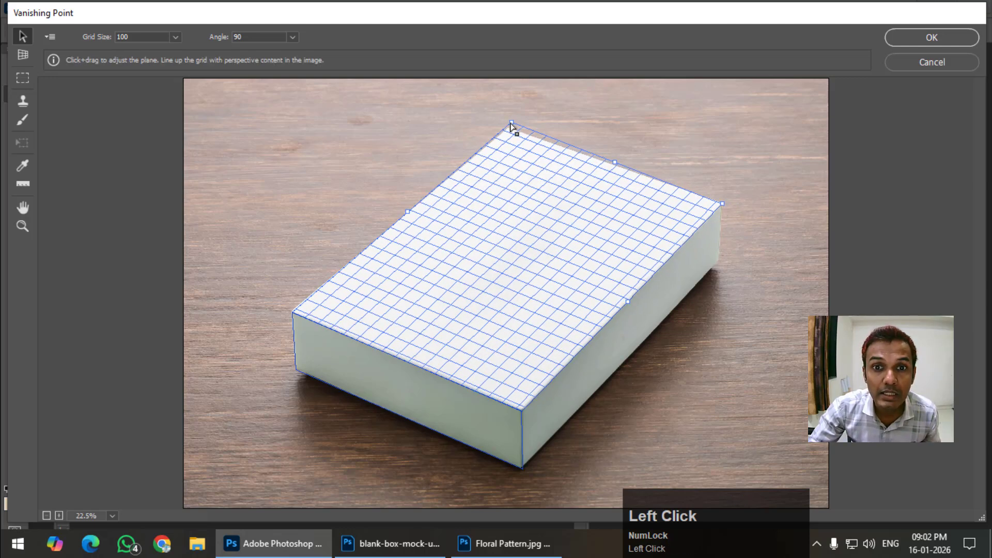
left_click_drag(513, 128, 510, 132)
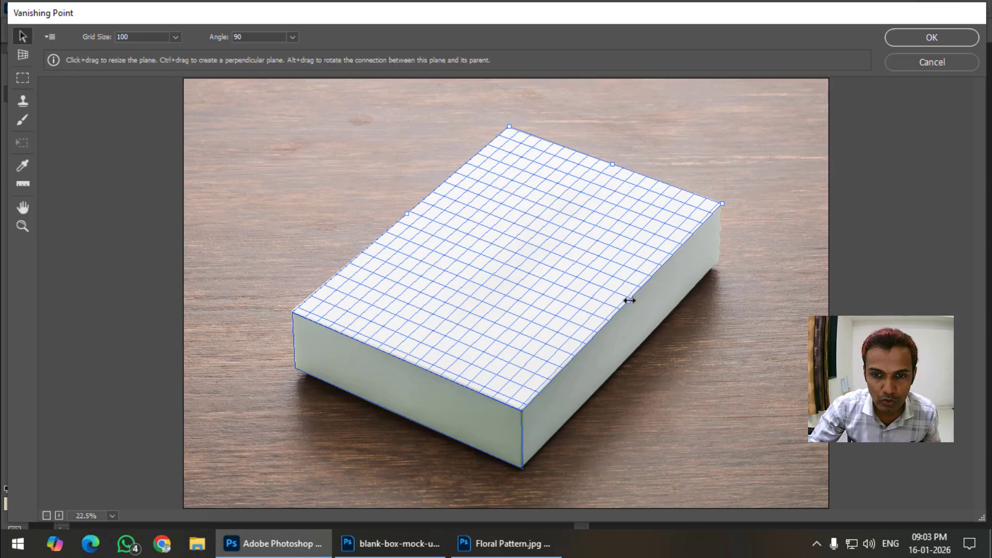
Tear off a perpendicular plane from the top plane down the box's long side face and apply the Vanishing Point planes
left_click_drag(629, 301, 634, 352)
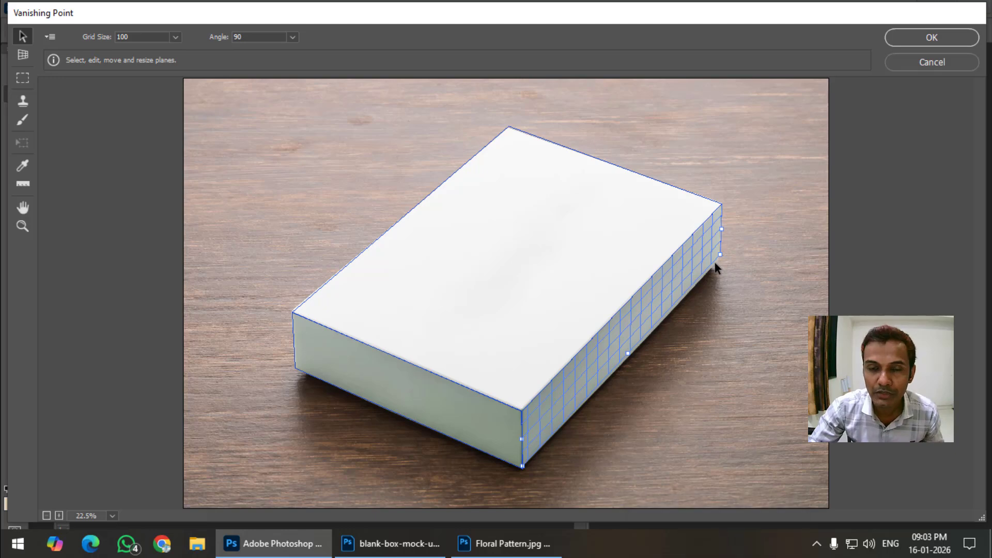
left_click(457, 322)
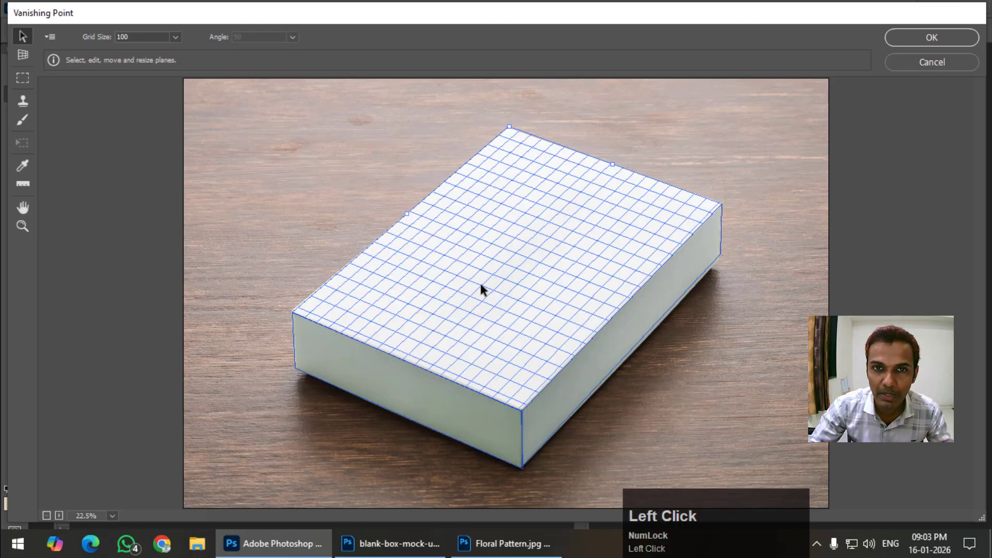
left_click(932, 39)
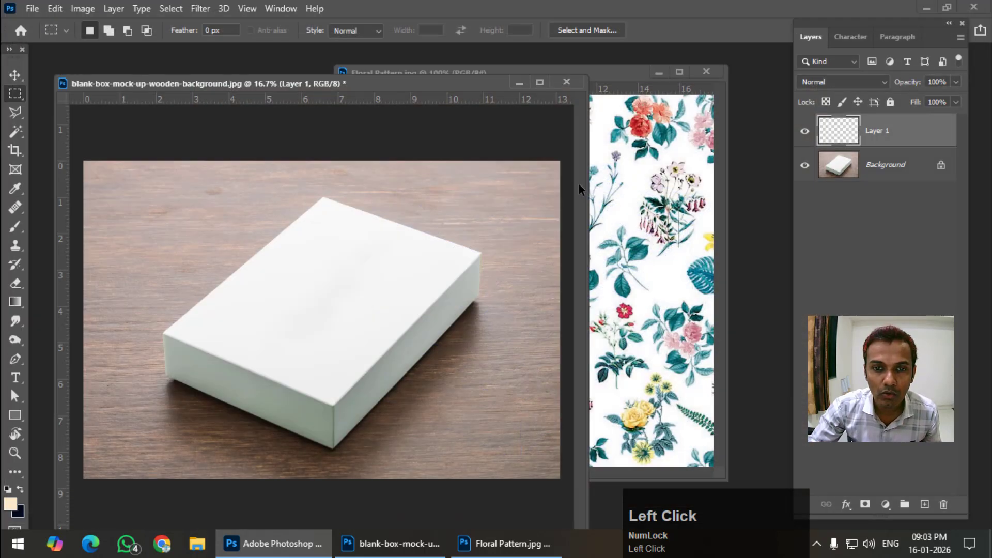
Select the entire Floral Pattern.jpg image and copy it
left_click(612, 74)
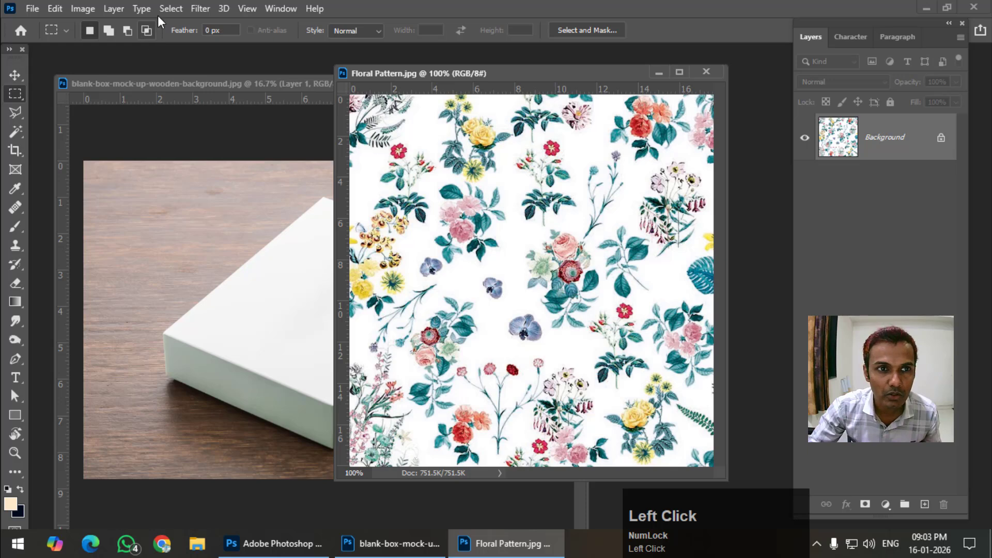
left_click(170, 8)
left_click(177, 35)
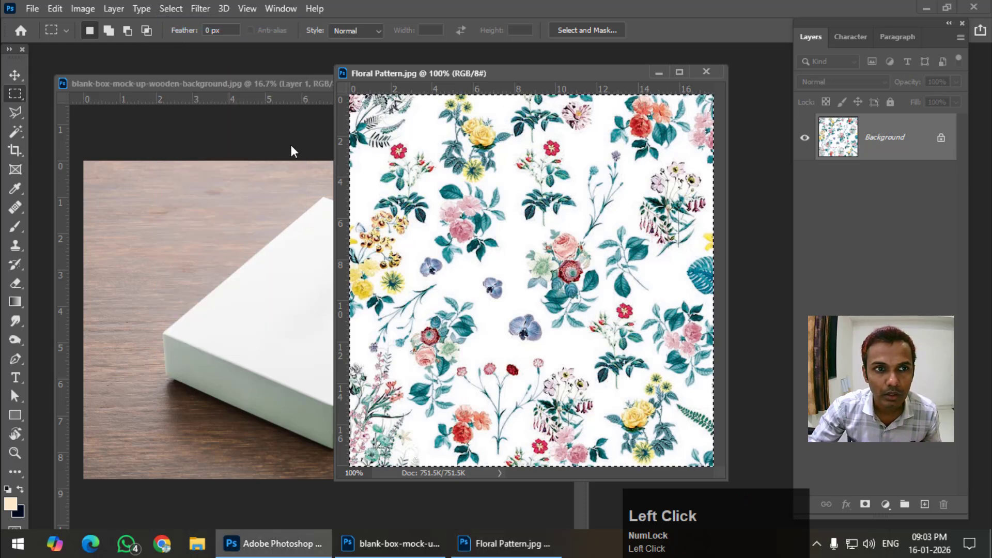
left_click(55, 9)
left_click(131, 107)
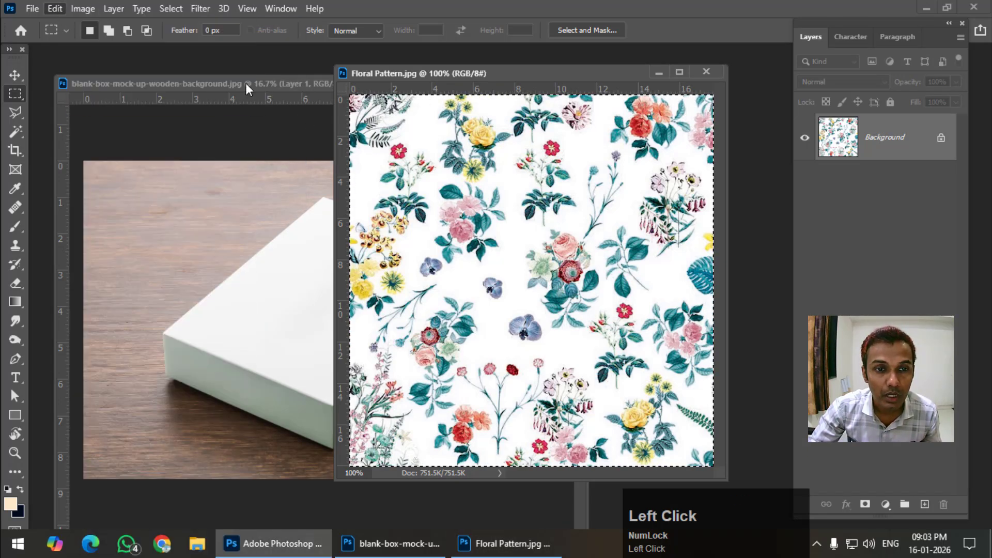
Return to the box mock-up, reopen Vanishing Point on Layer 1 and paste the copied floral pattern into it
left_click(247, 85)
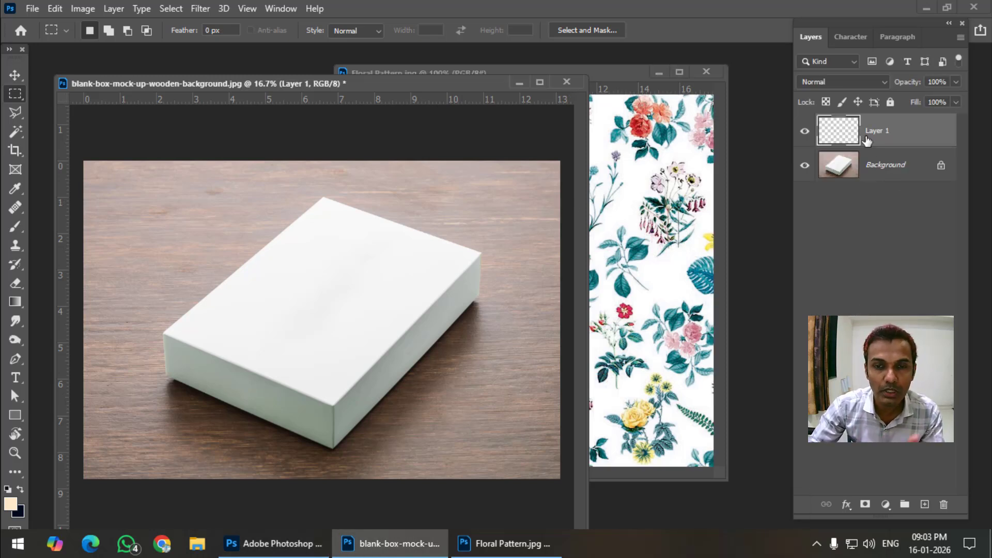
left_click_drag(386, 87, 381, 82)
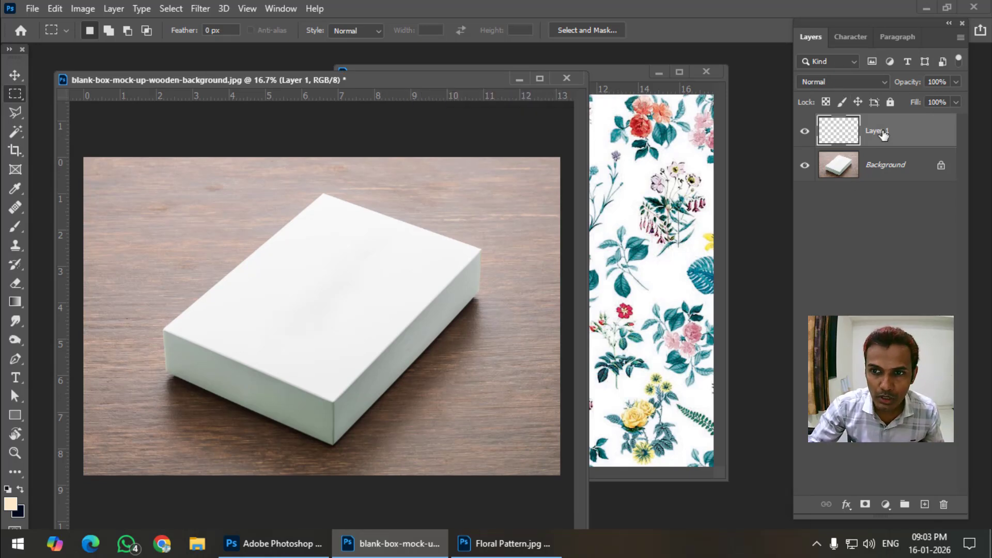
left_click(200, 9)
left_click(254, 136)
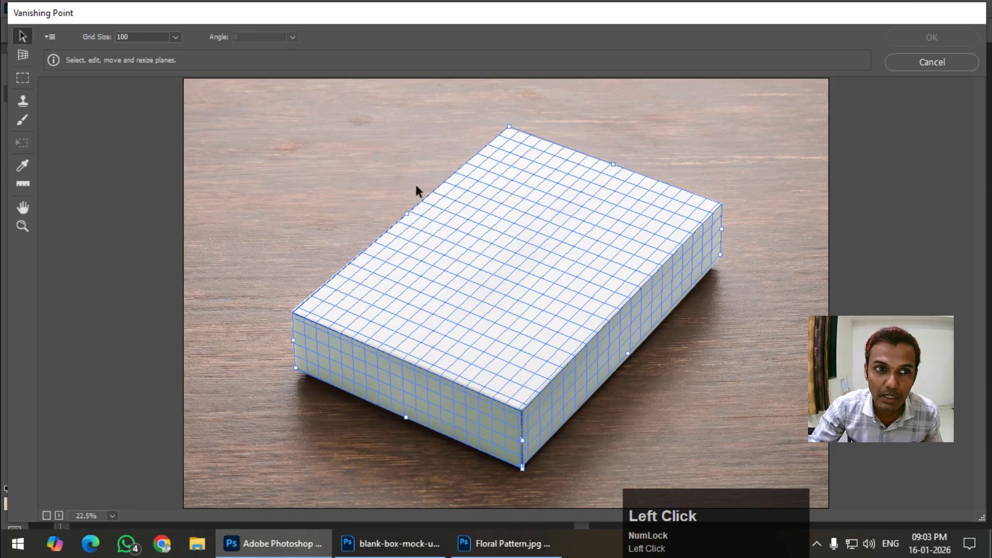
key("ctrl")
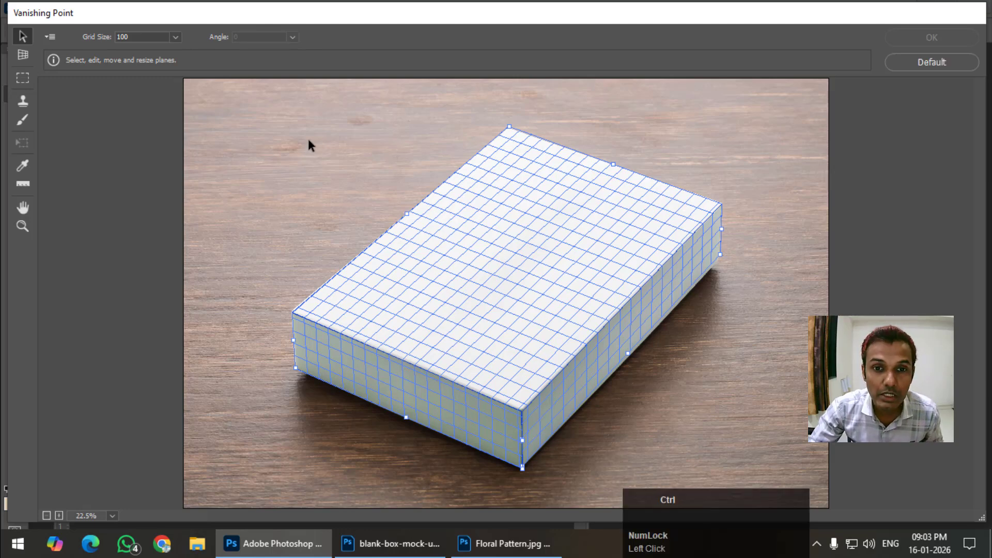
key("ctrl+v")
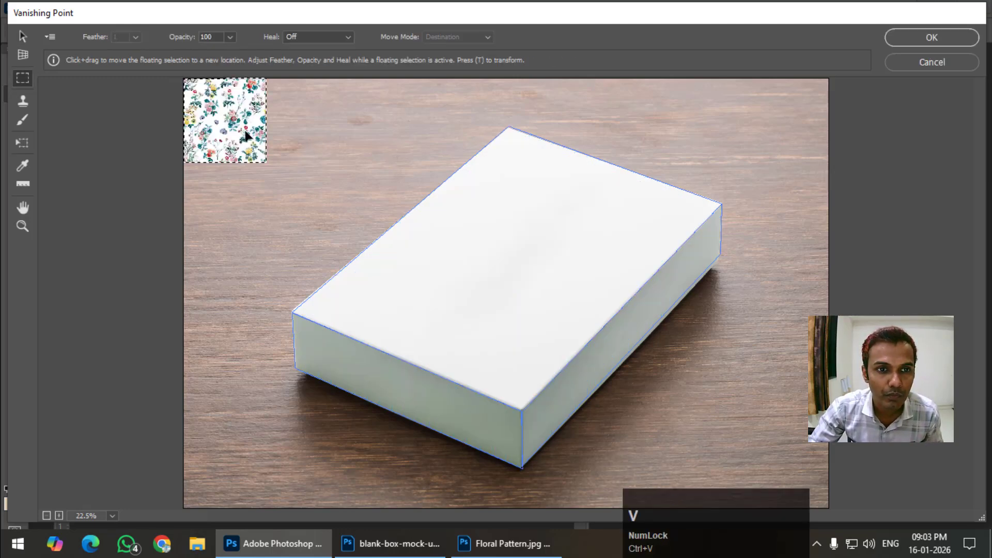
Move the pasted pattern onto the box planes and scale it with the Transform tool to cover the top, front and side faces
left_click_drag(253, 153, 285, 208)
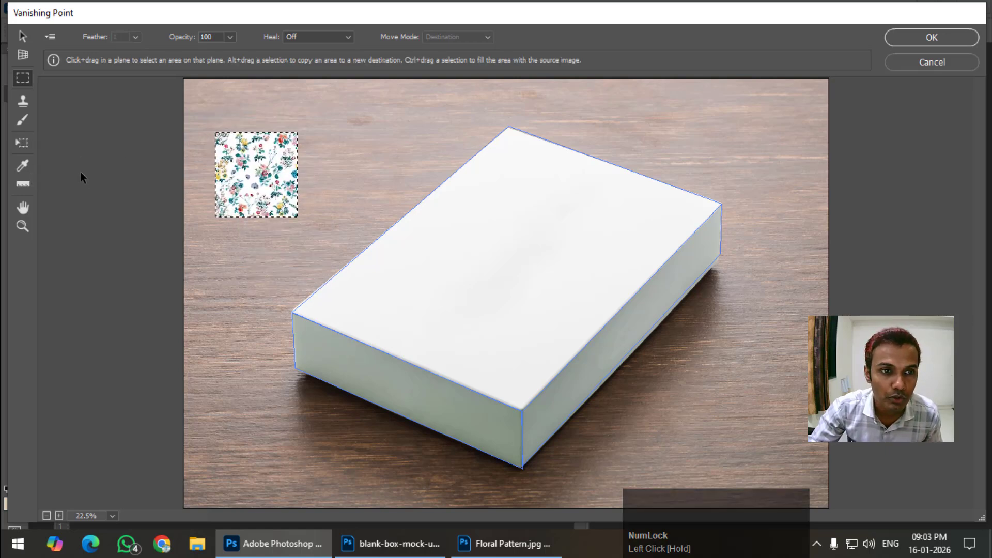
left_click_drag(287, 199, 650, 178)
left_click(22, 143)
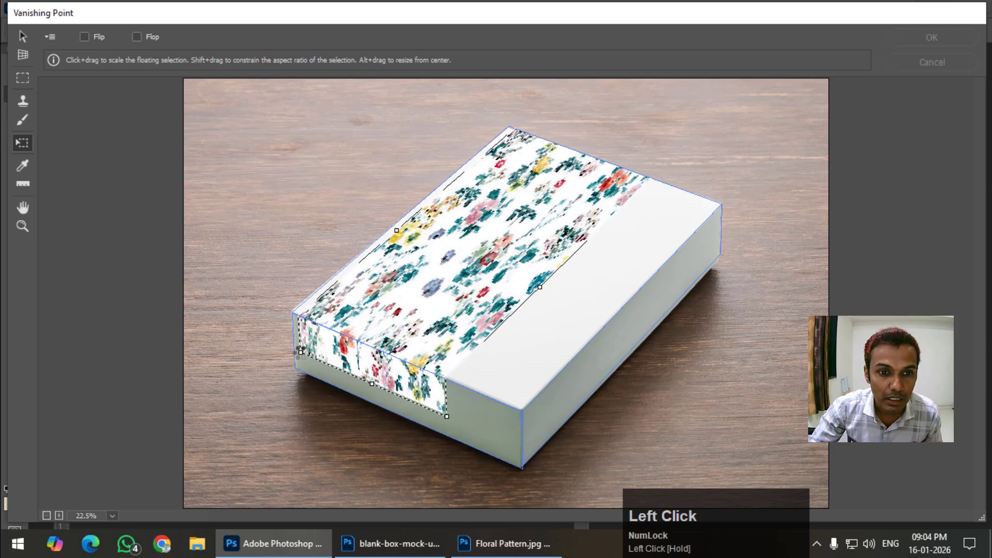
left_click_drag(301, 353, 282, 370)
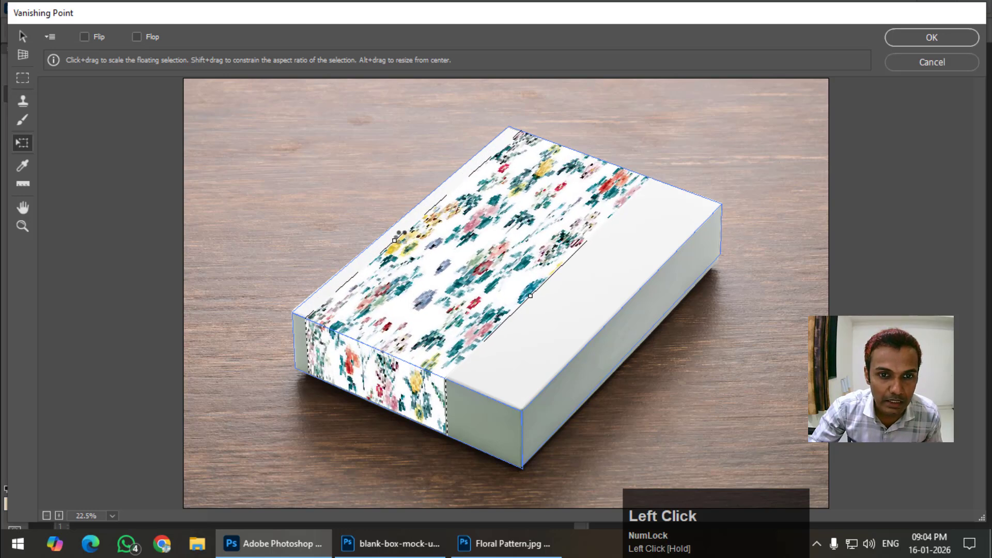
mouse_move(394, 240)
left_mouse_down()
mouse_move(368, 228)
mouse_move(382, 237)
left_mouse_up()
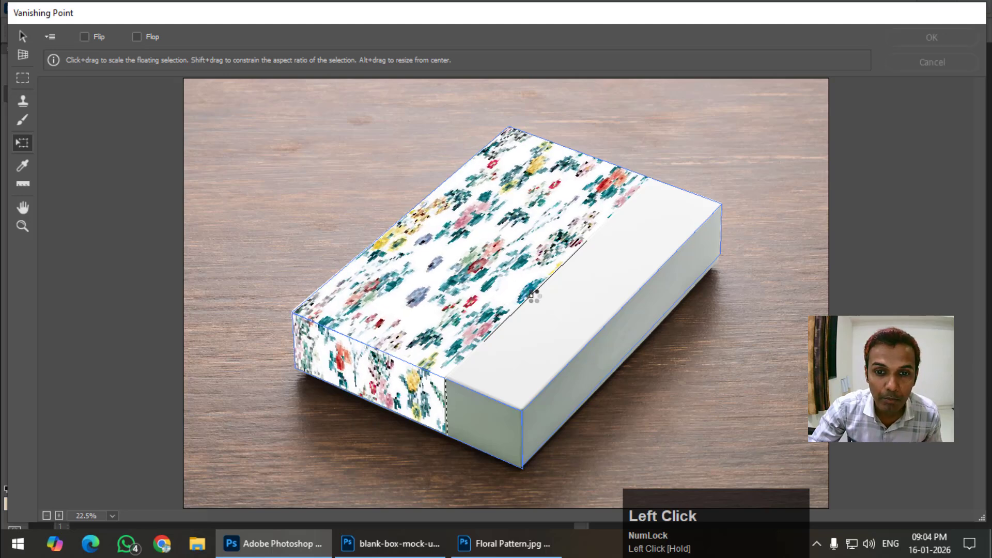
left_click_drag(532, 295, 633, 391)
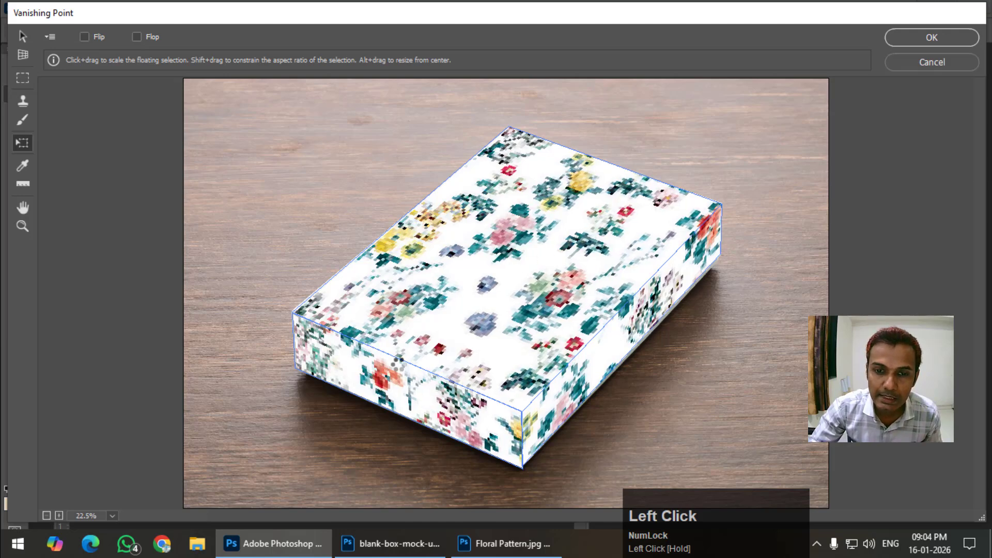
Shift the floral pattern along the box, stretch it back to the far edge, and apply the Vanishing Point result to Layer 1
key("Return")
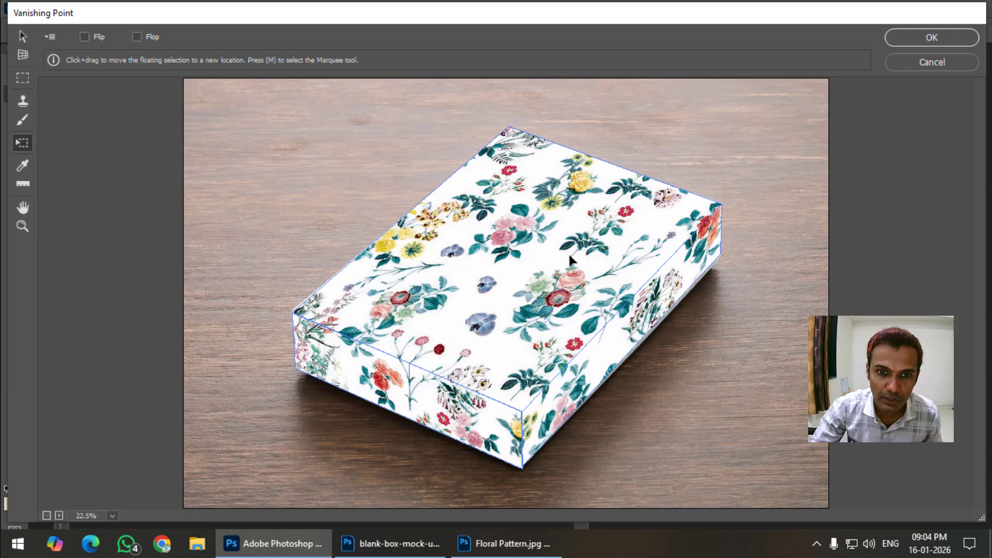
left_click(601, 335)
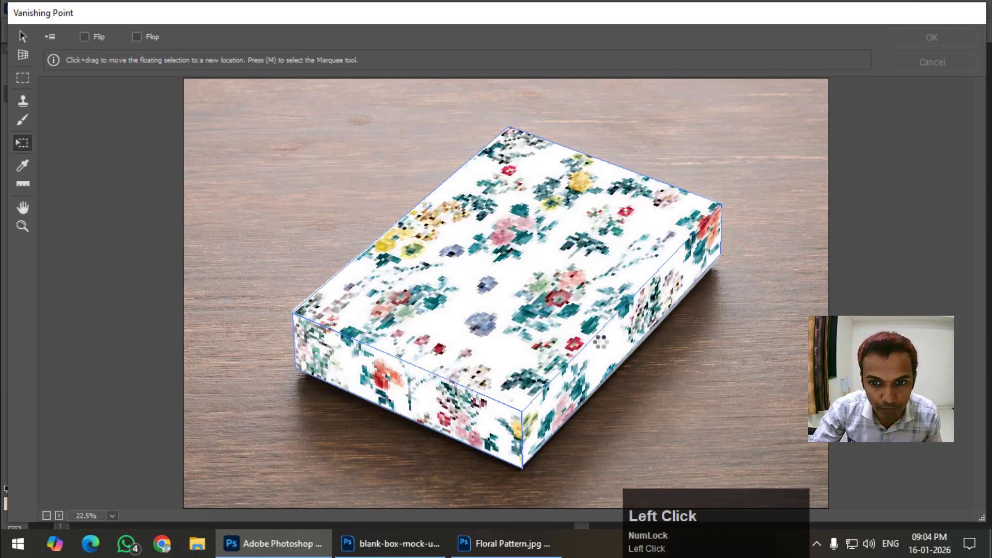
mouse_move(623, 350)
left_mouse_down()
mouse_move(609, 348)
mouse_move(627, 353)
left_mouse_up()
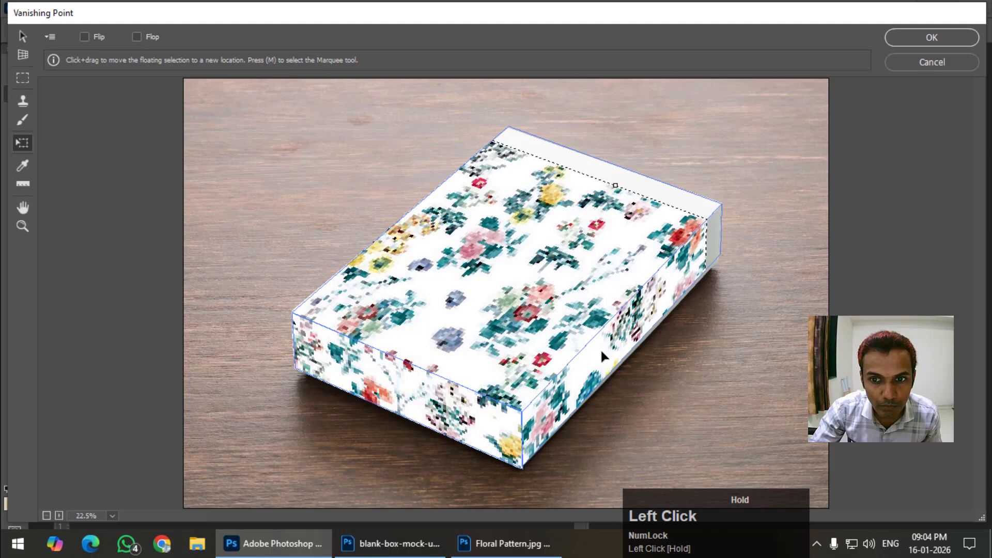
left_click_drag(614, 184, 630, 172)
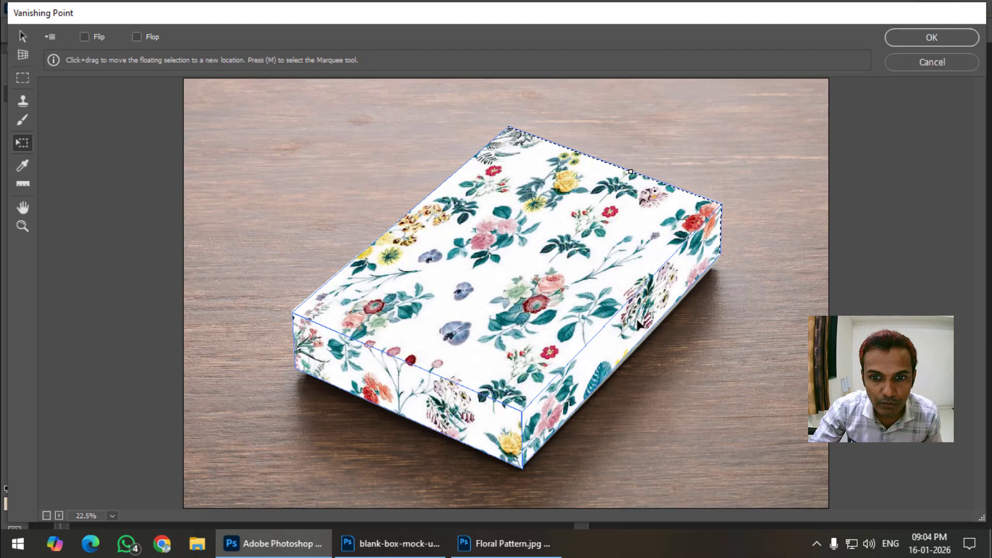
left_click_drag(638, 325, 641, 320)
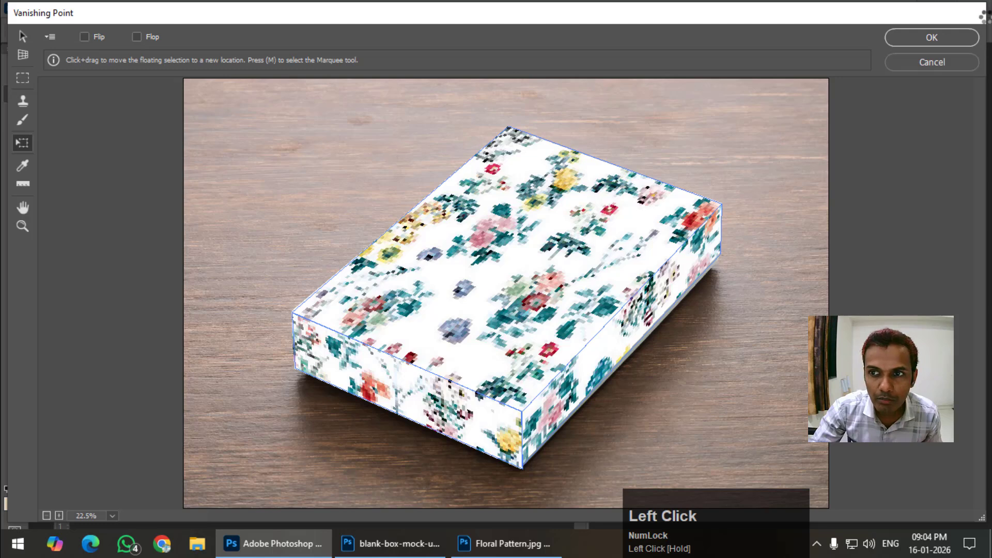
left_click(943, 35)
left_click(932, 38)
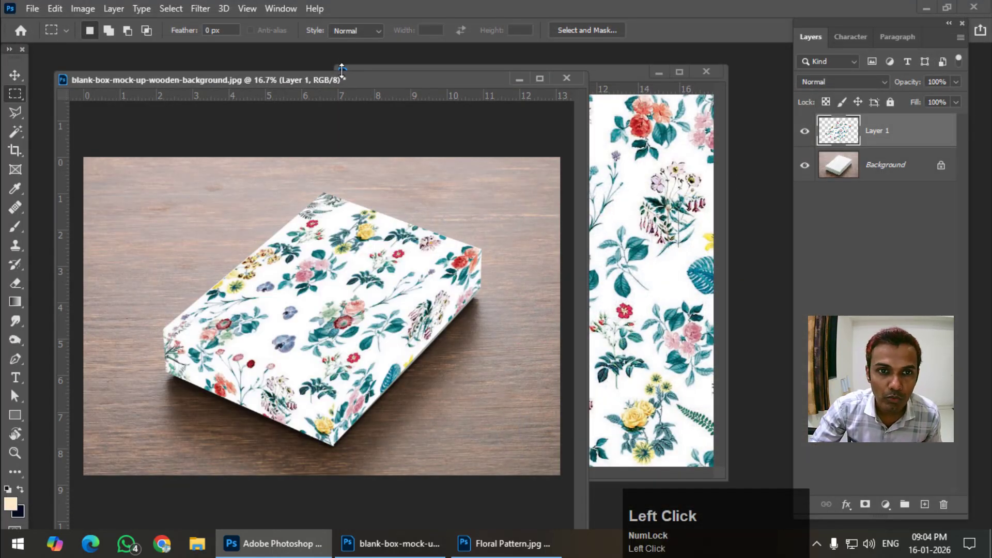
Set Layer 1's blend mode to Multiply so the floral pattern blends with the box's shading
left_click_drag(344, 79, 355, 63)
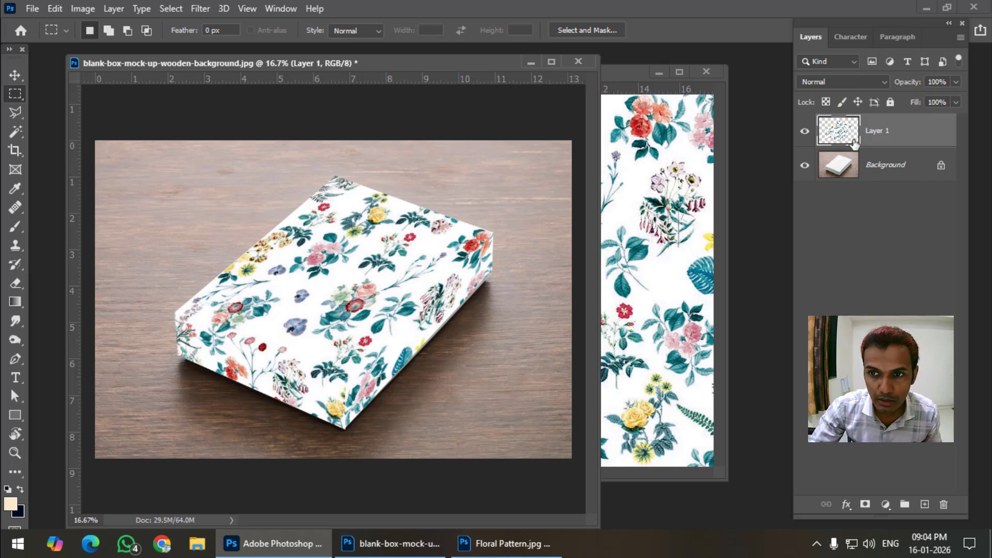
left_click(853, 82)
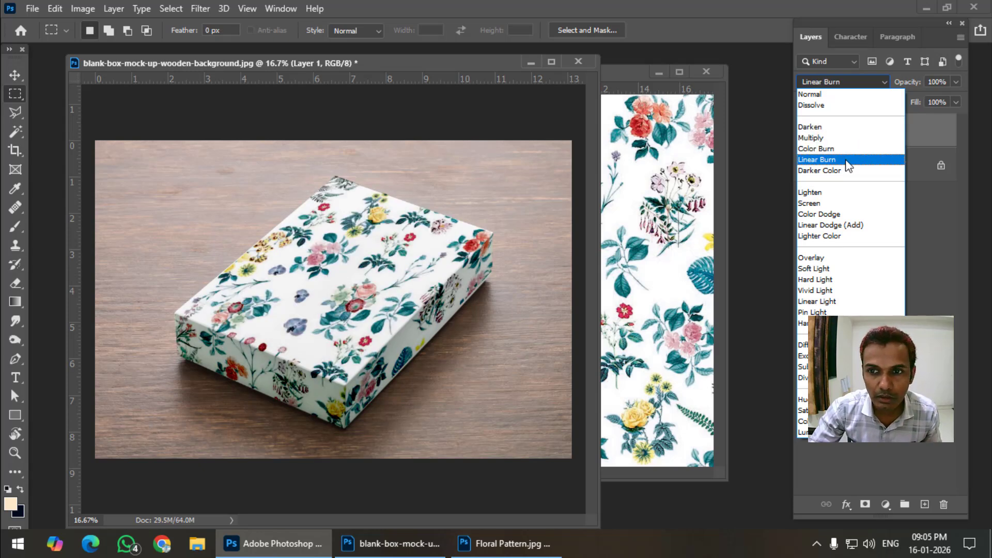
left_click(834, 138)
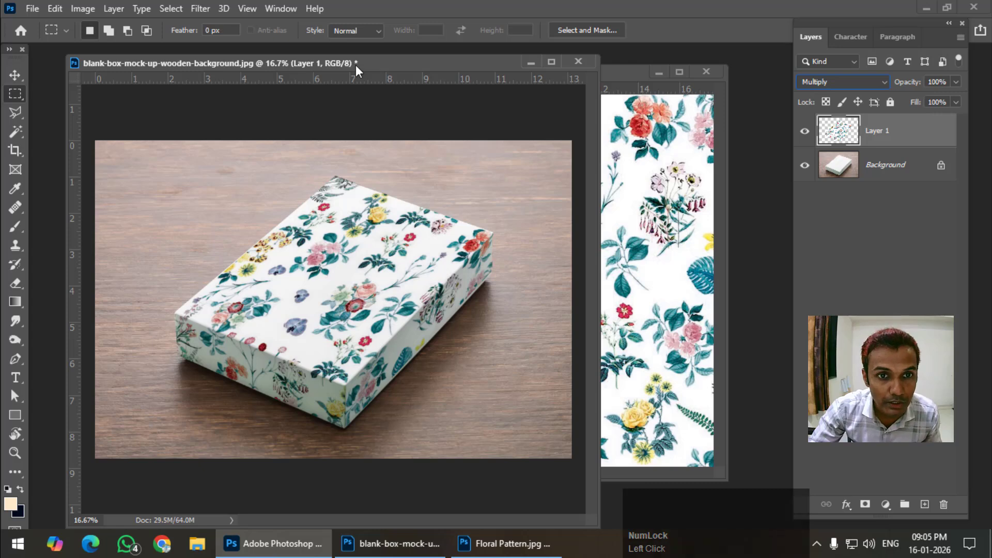
Try the Linear Burn blend mode on Layer 1 for comparison and switch it back to Multiply
left_click_drag(357, 65, 364, 61)
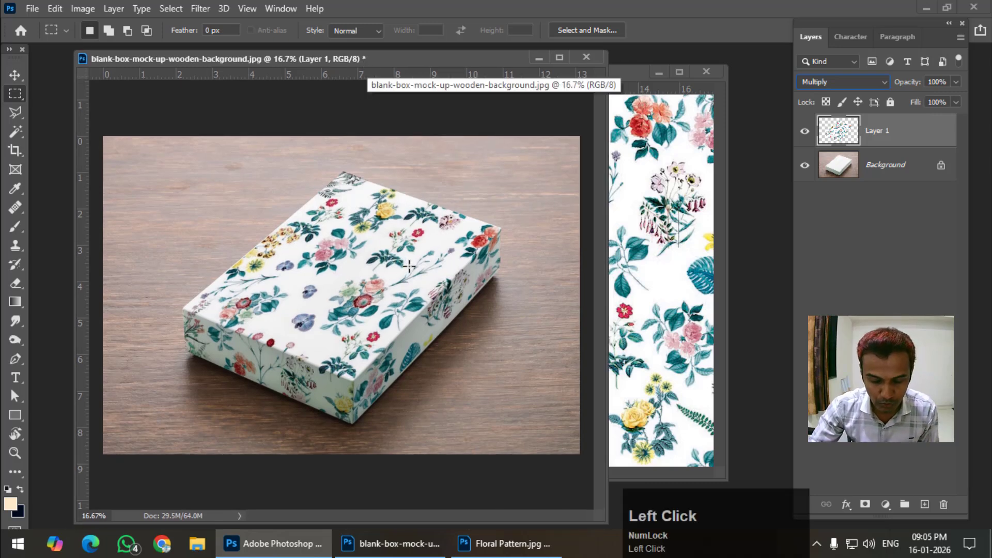
key("ctrl+equal")
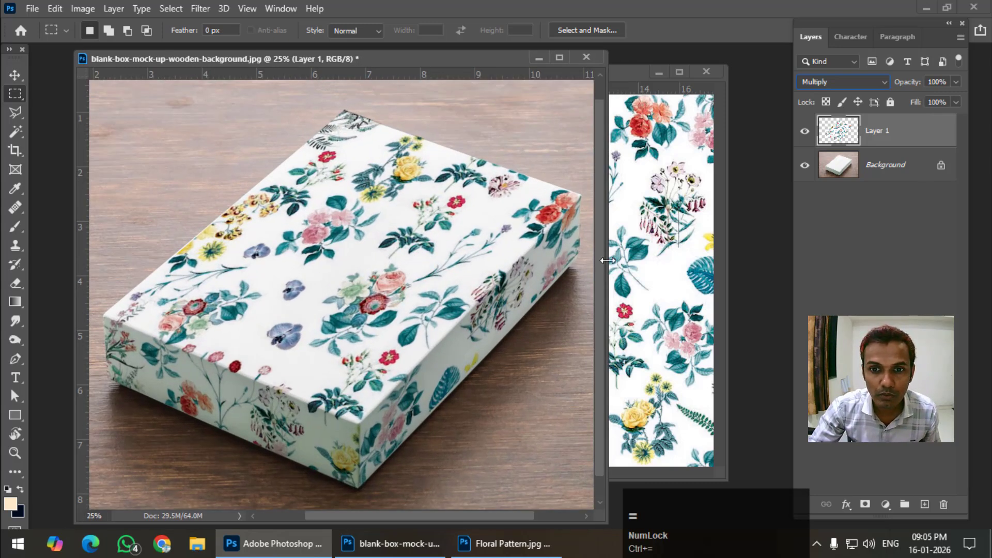
left_click_drag(607, 261, 665, 260)
left_click(835, 82)
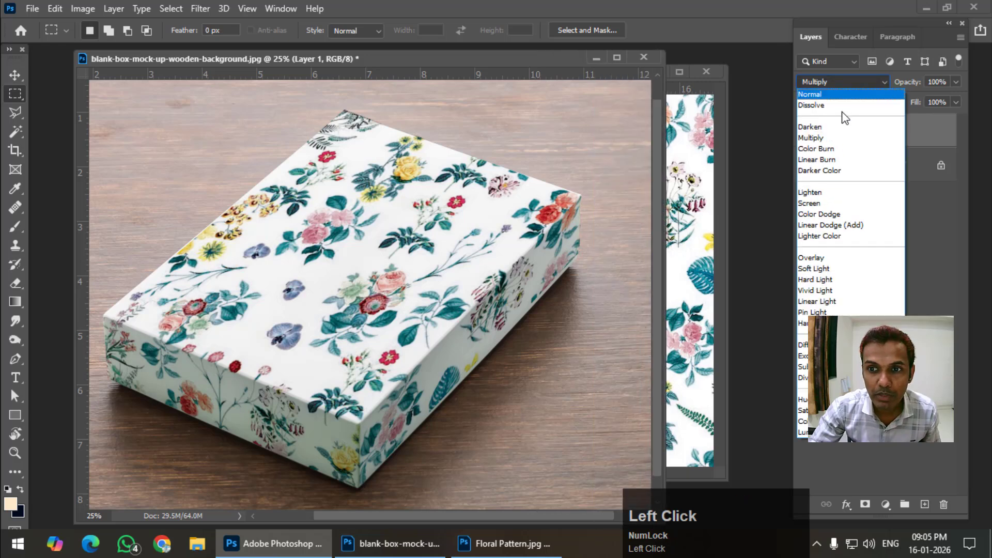
left_click(846, 160)
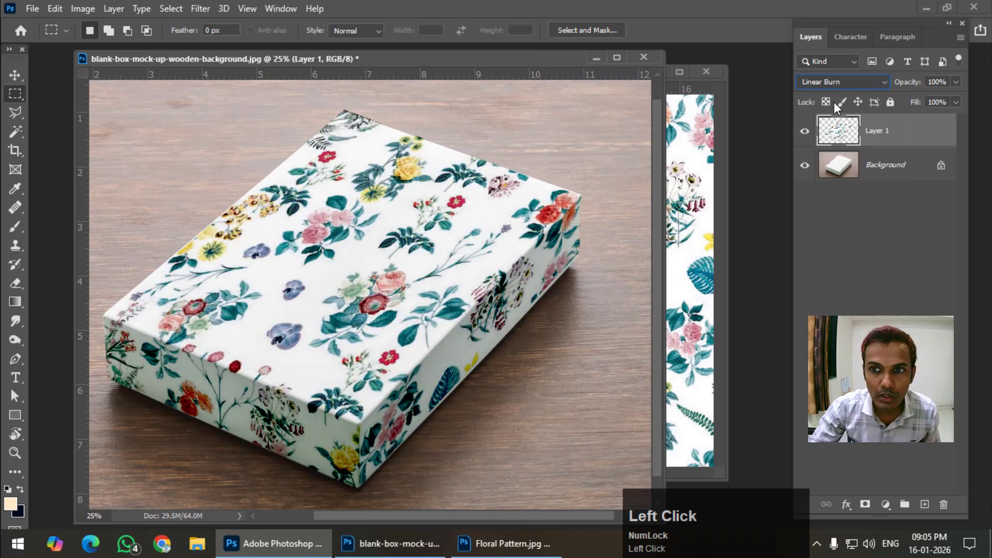
left_click(837, 81)
left_click(831, 136)
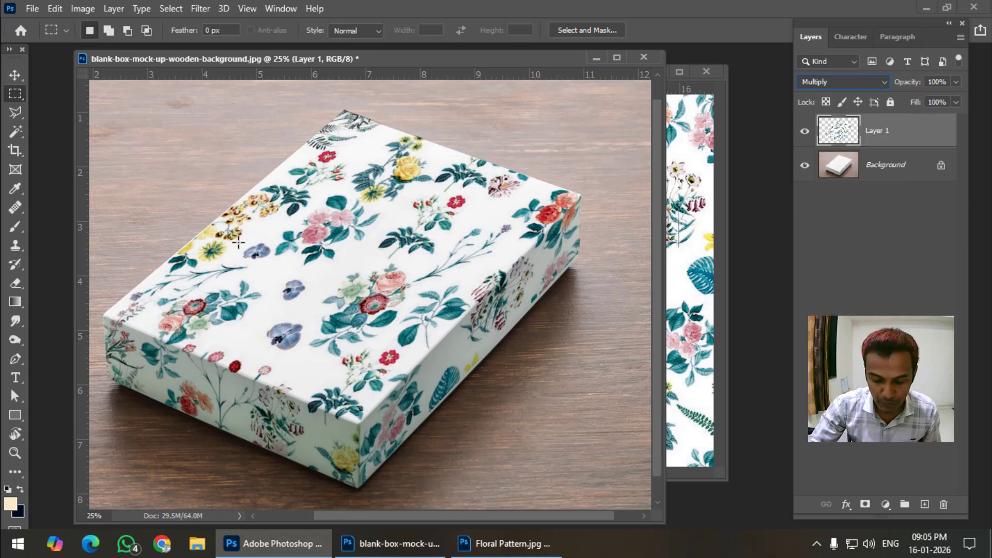
key("ctrl+minus")
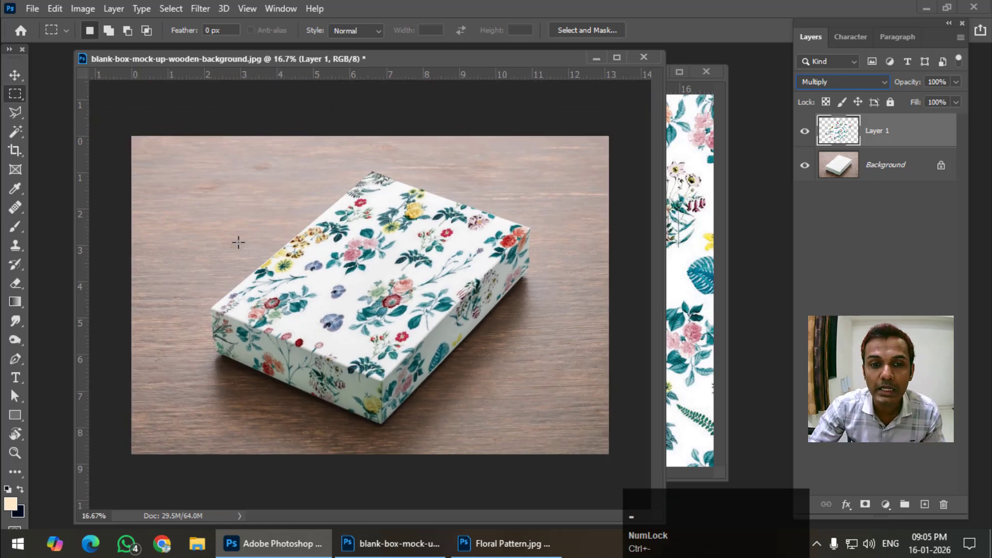